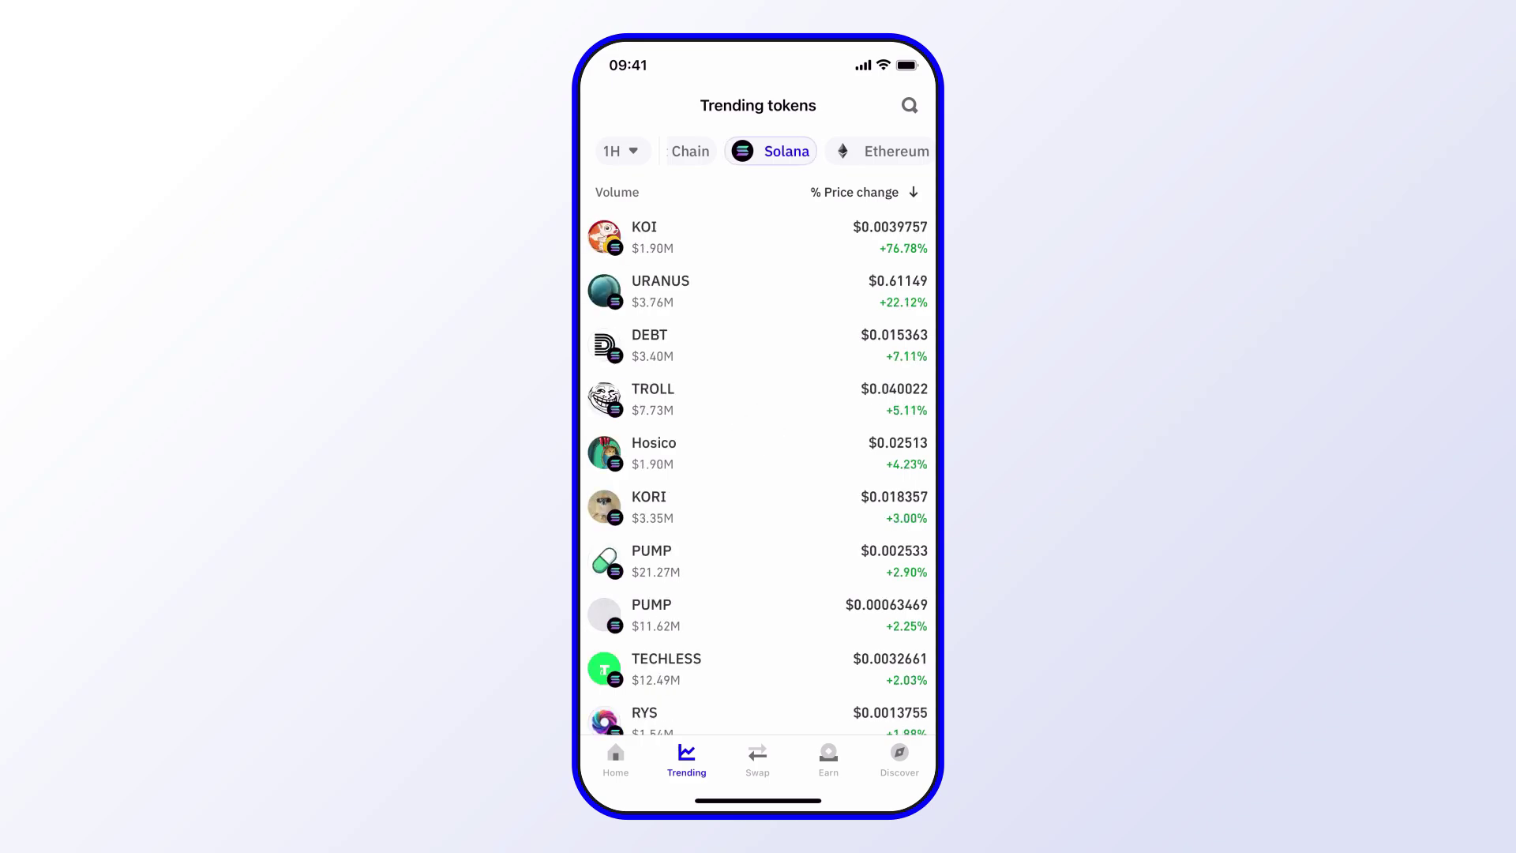
- Set the timeframe to 24H and sort Solana tokens by price change, biggest gainers first
click(621, 151)
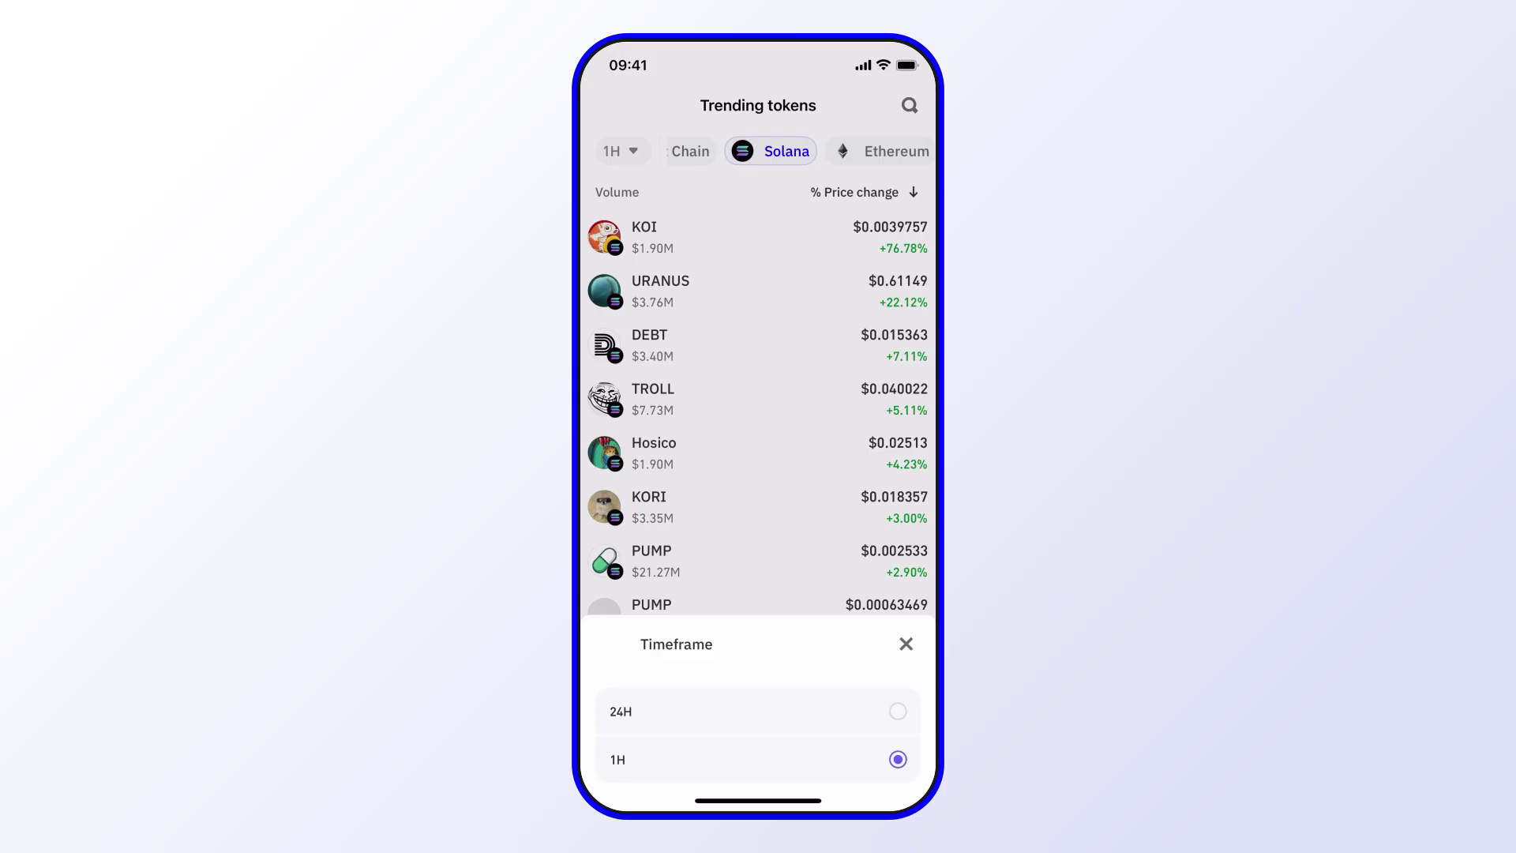
click(758, 668)
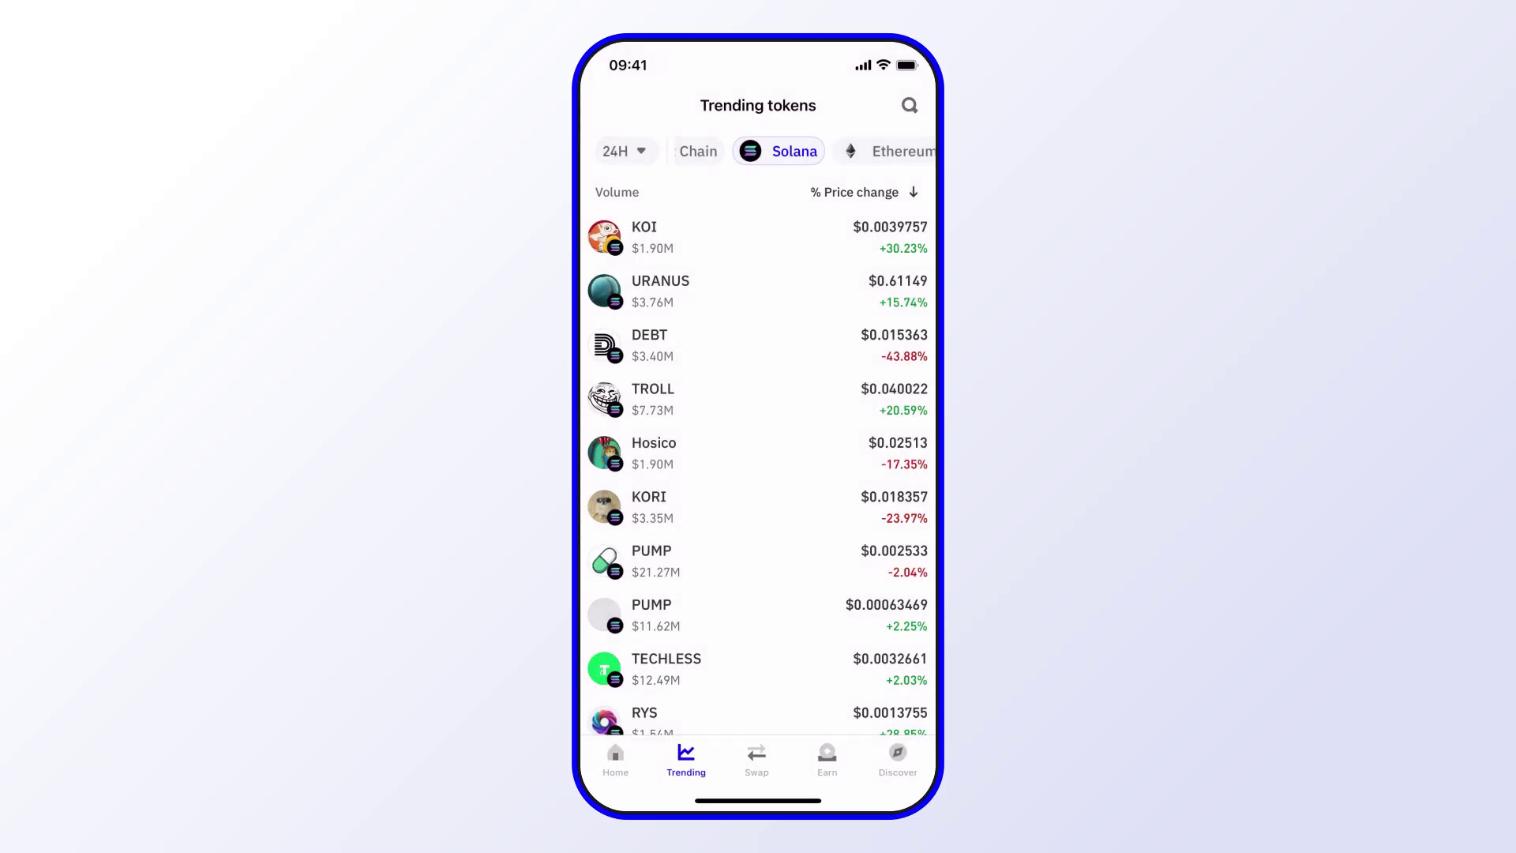
click(861, 192)
click(861, 192)
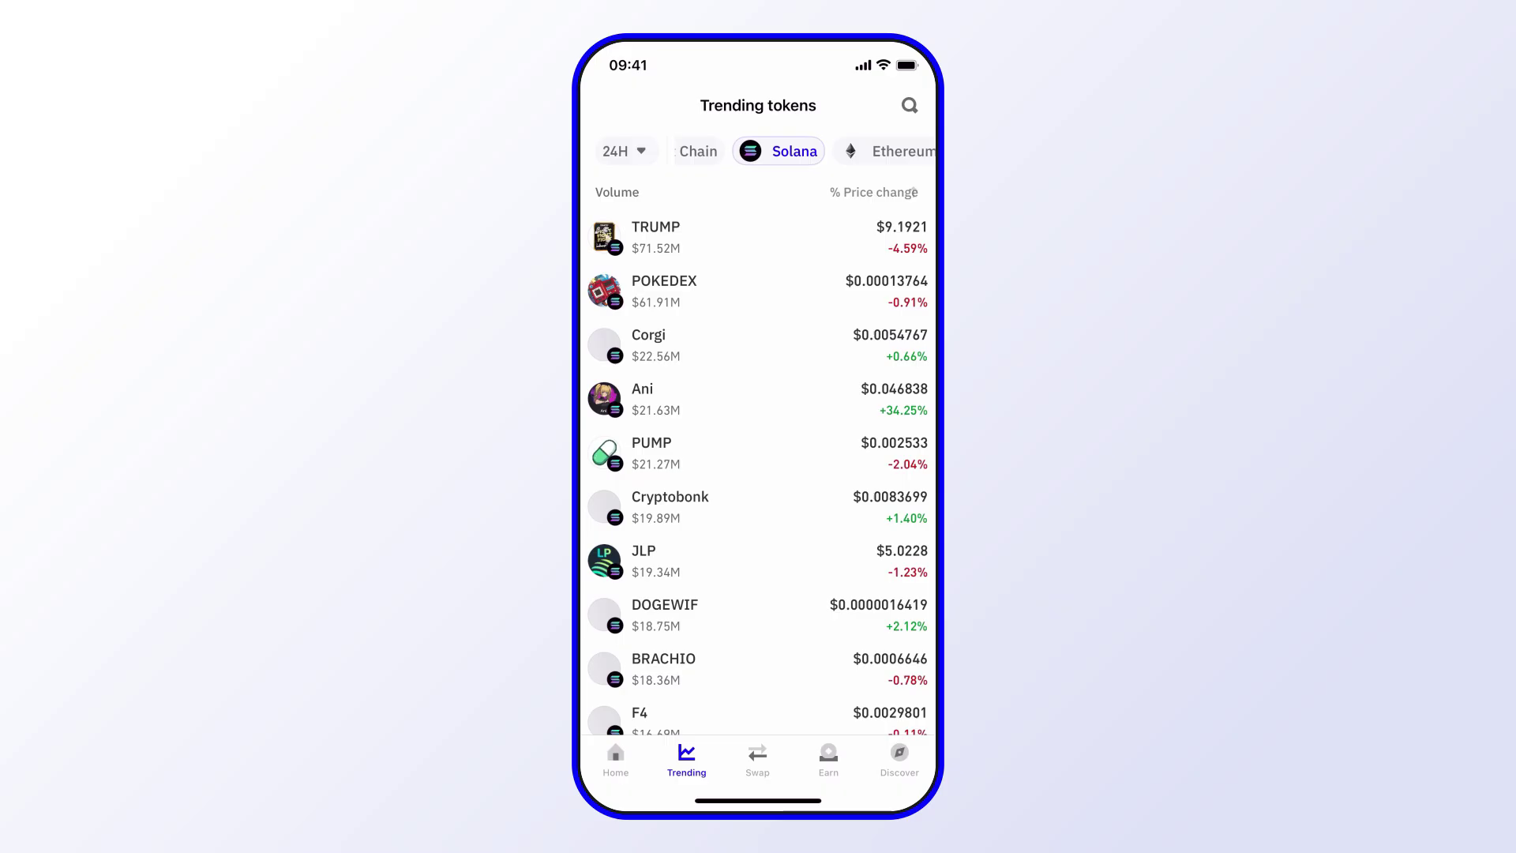
click(862, 191)
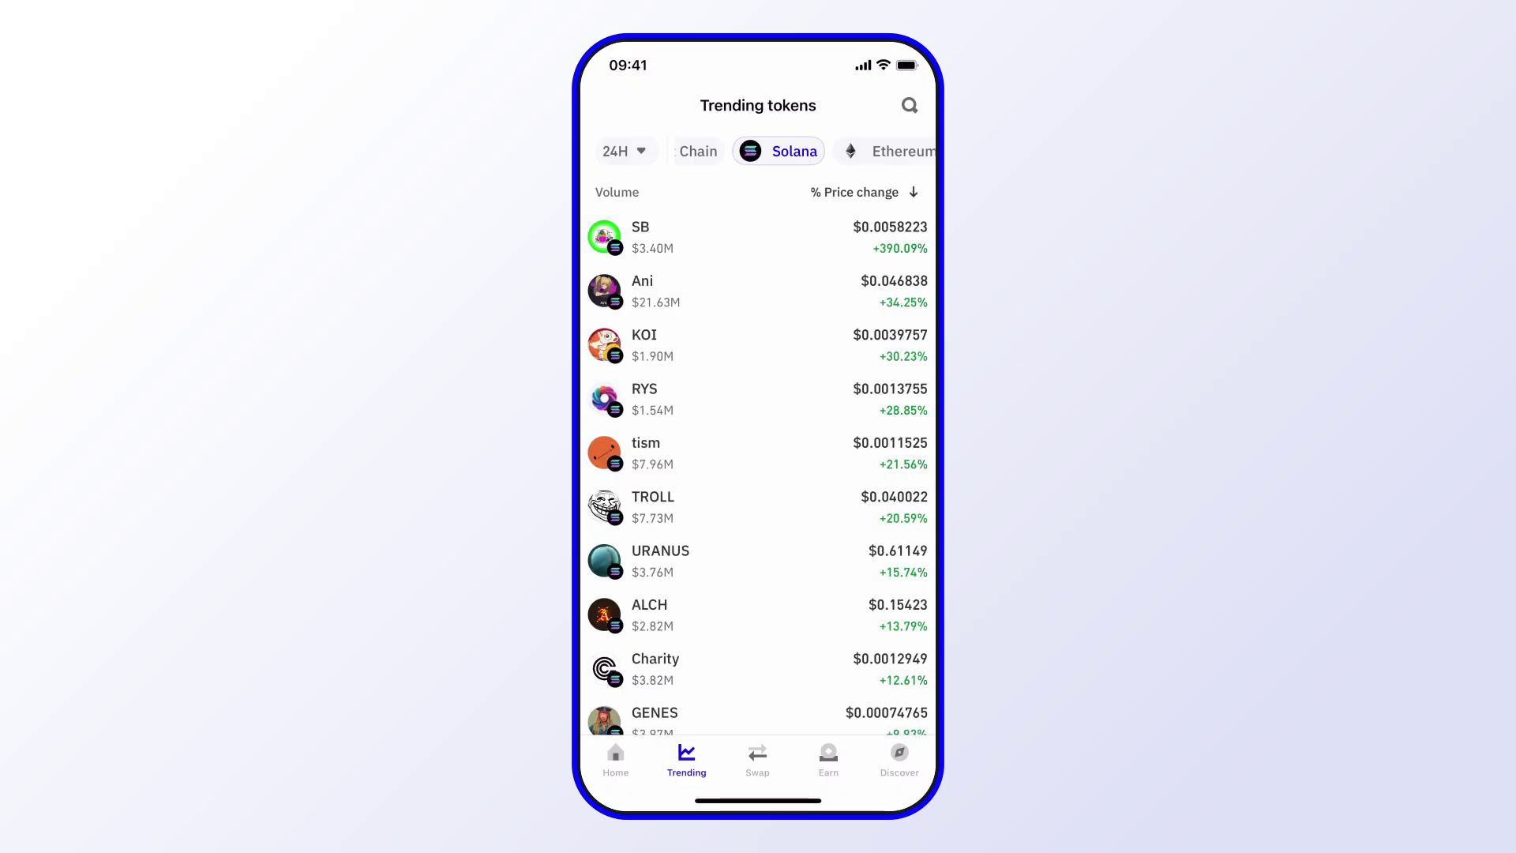
scroll(759, 151, right, 3)
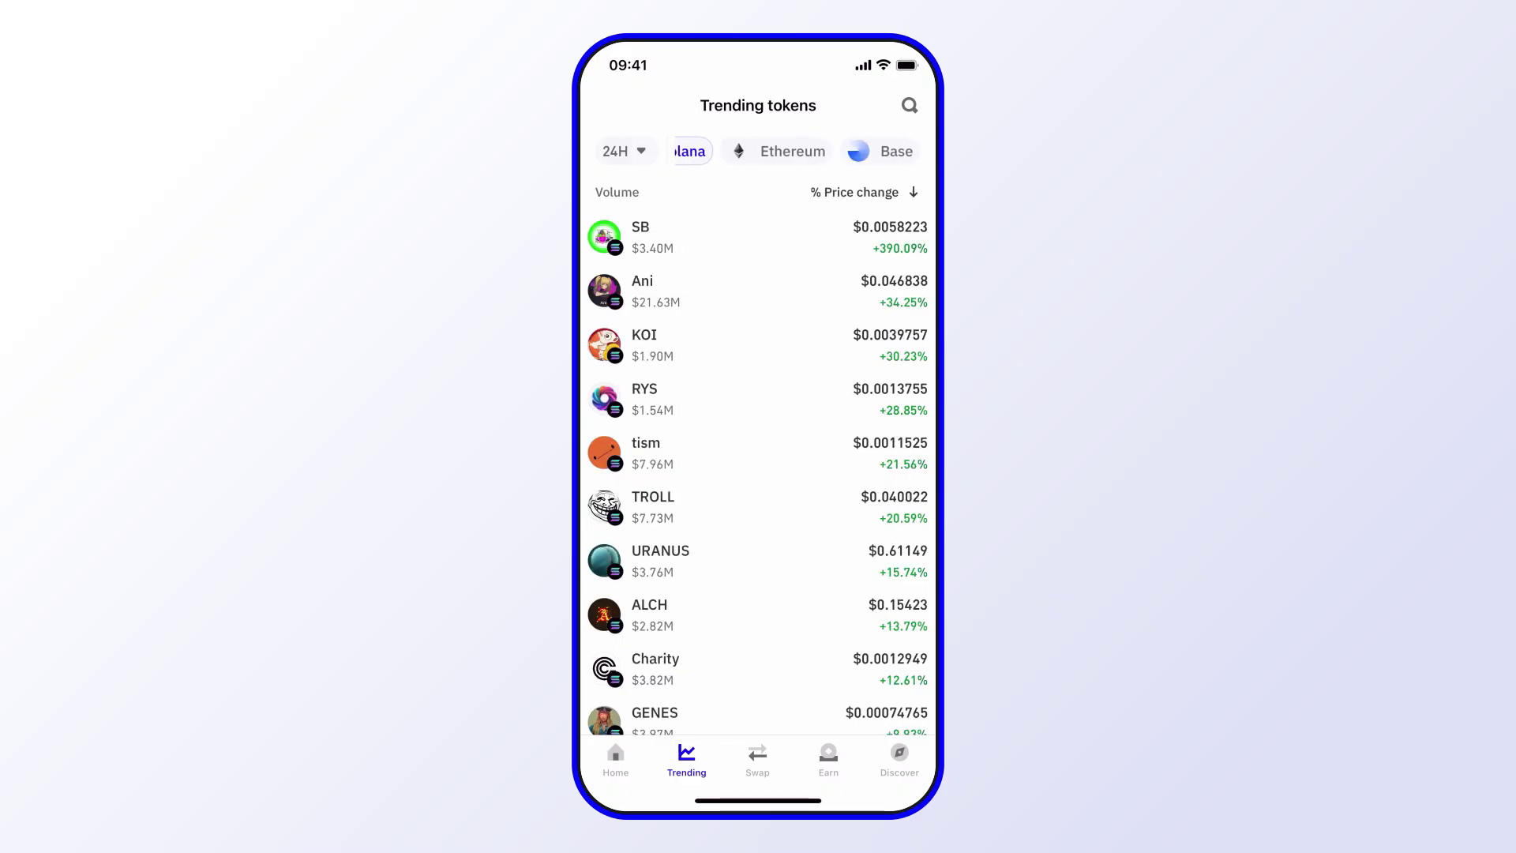
- Switch the trending list between Ethereum and Base, ending on Ethereum tokens
click(779, 150)
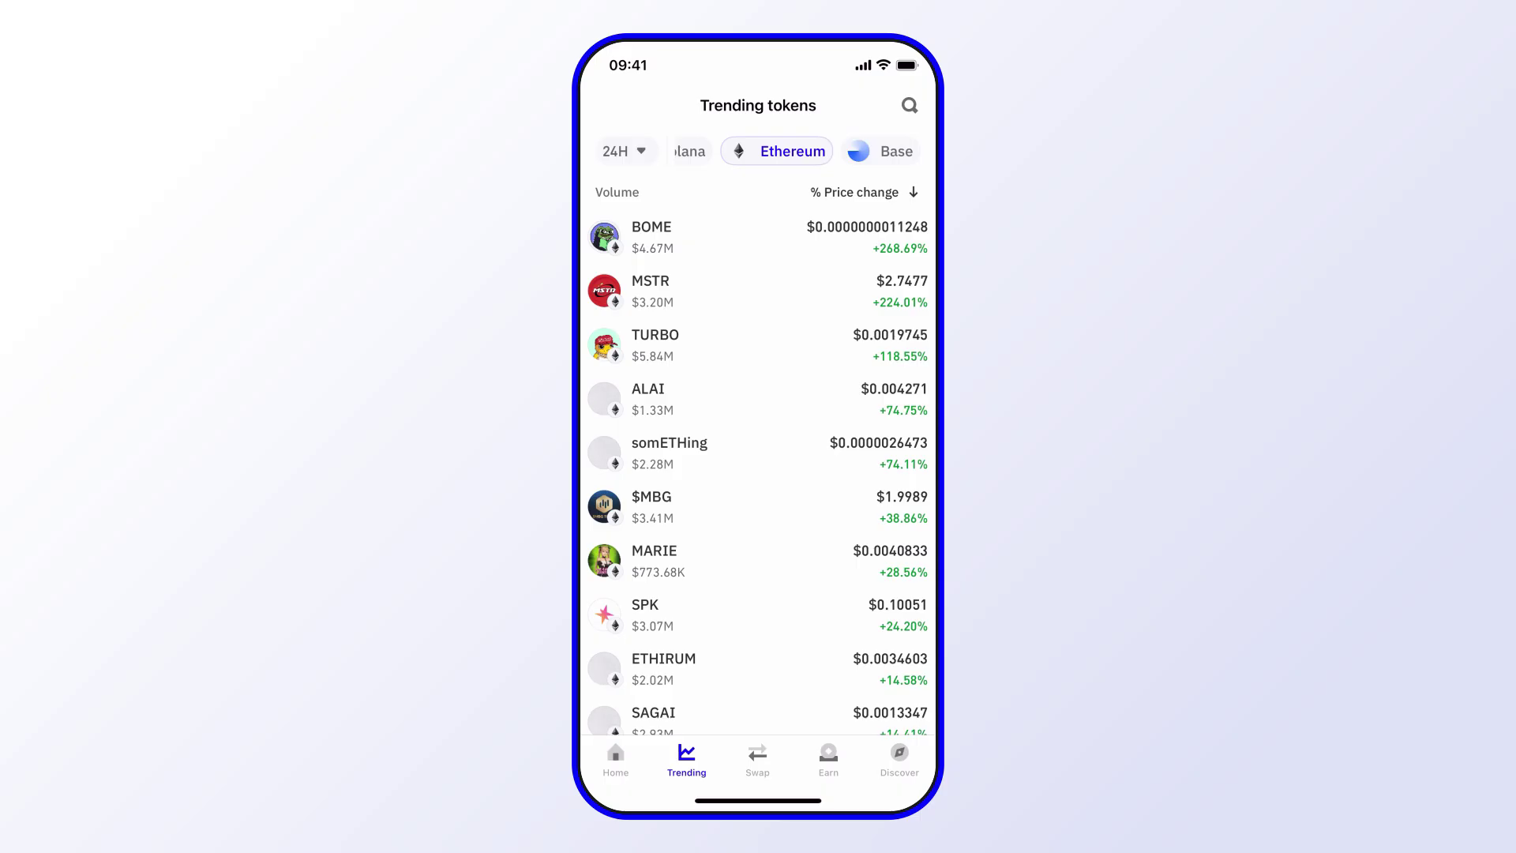
click(882, 151)
click(780, 151)
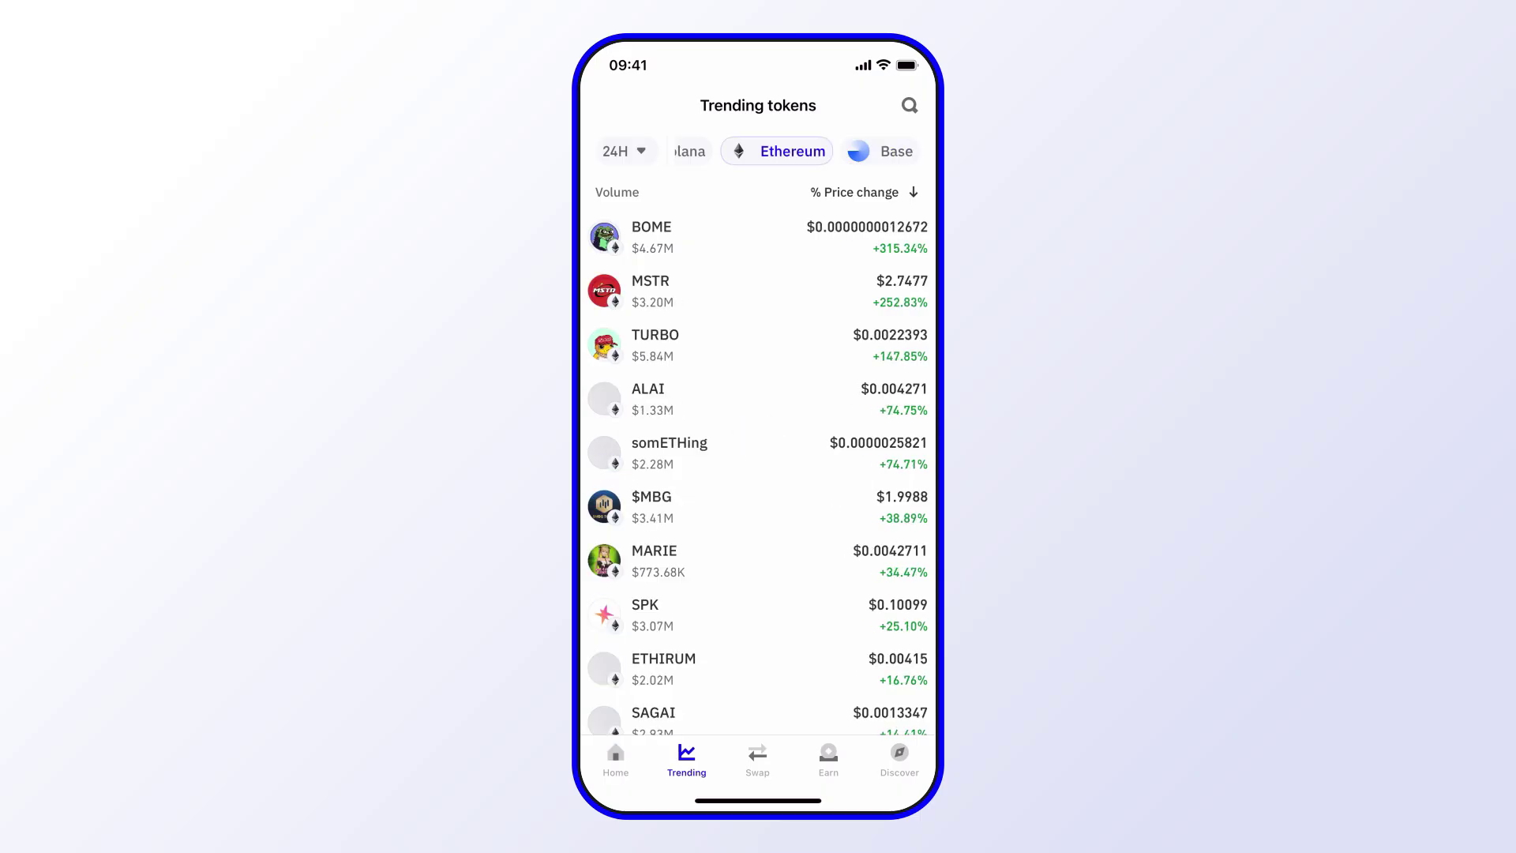